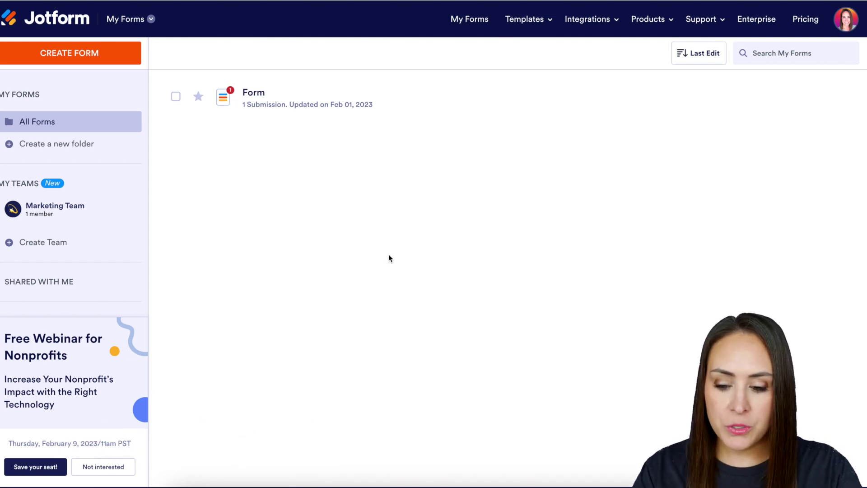
Step: Switch from My Forms to the My Sign Documents list
left_click(147, 19)
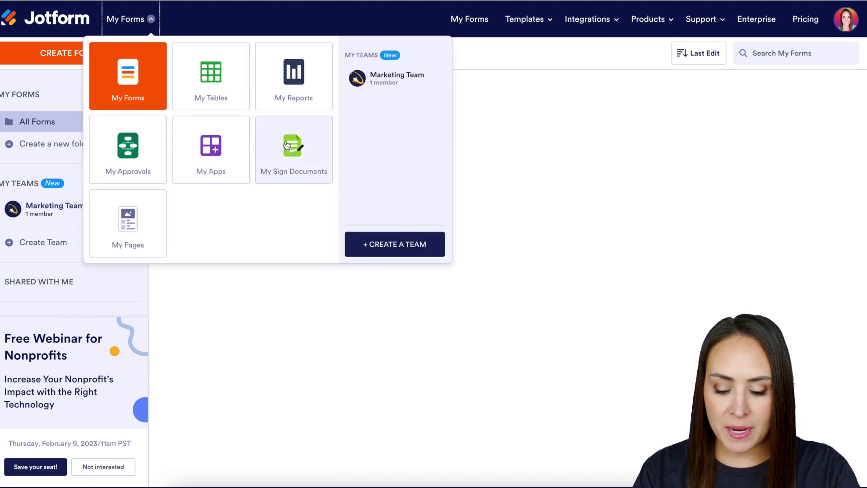
left_click(288, 145)
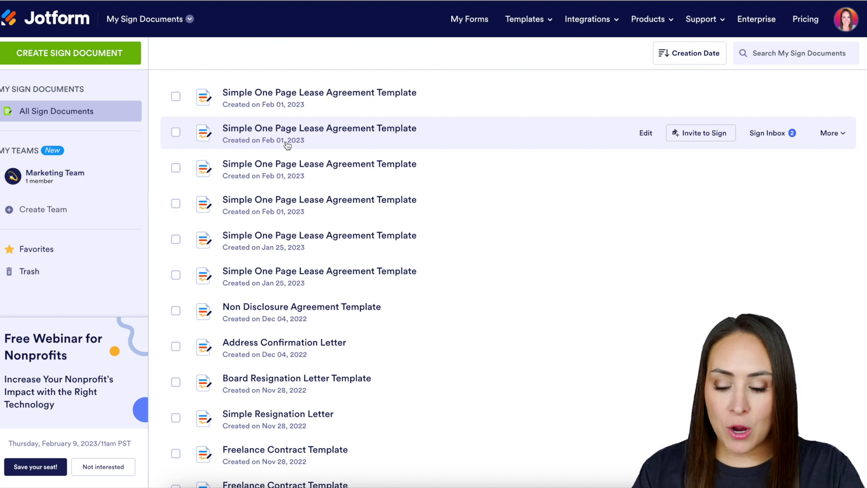
Step: Create a new sign document from the Simple One Page Lease Agreement Template
left_click(108, 54)
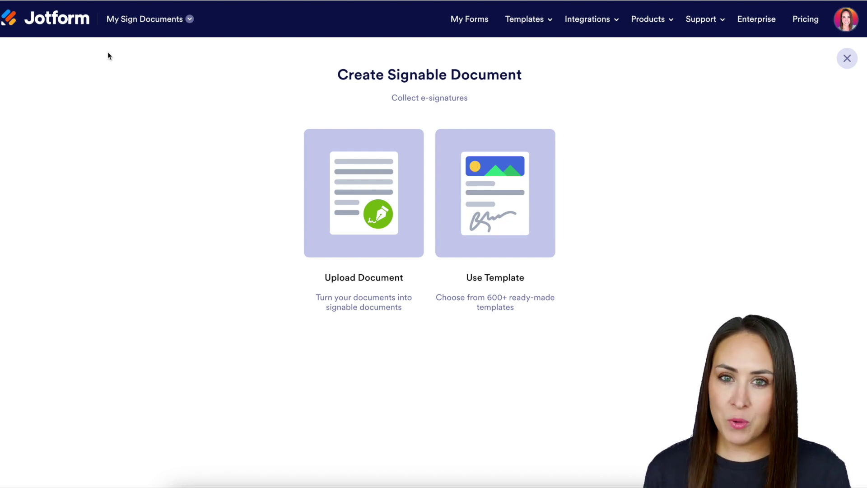
left_click(451, 173)
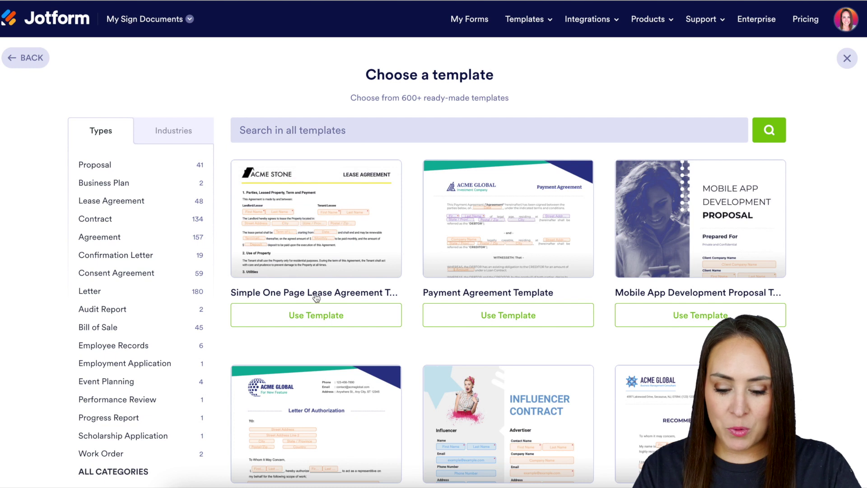
left_click(354, 322)
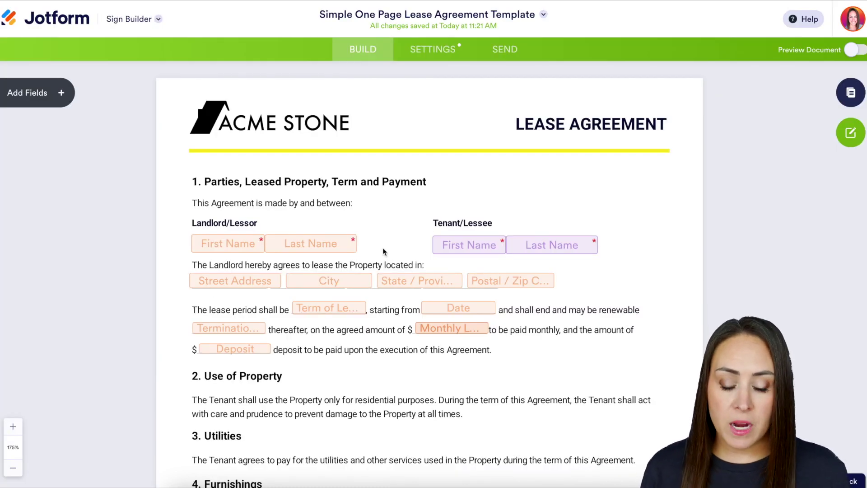
Step: Place a required Email field, assigned to Tenant/Lessee, above the tenant's name fields
scroll(383, 252, "down", 2)
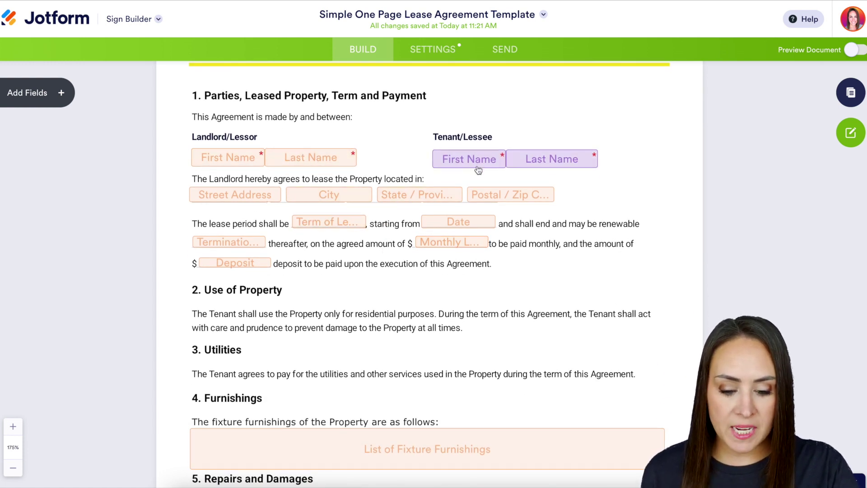
scroll(431, 280, "down", 1)
scroll(431, 281, "down", 6)
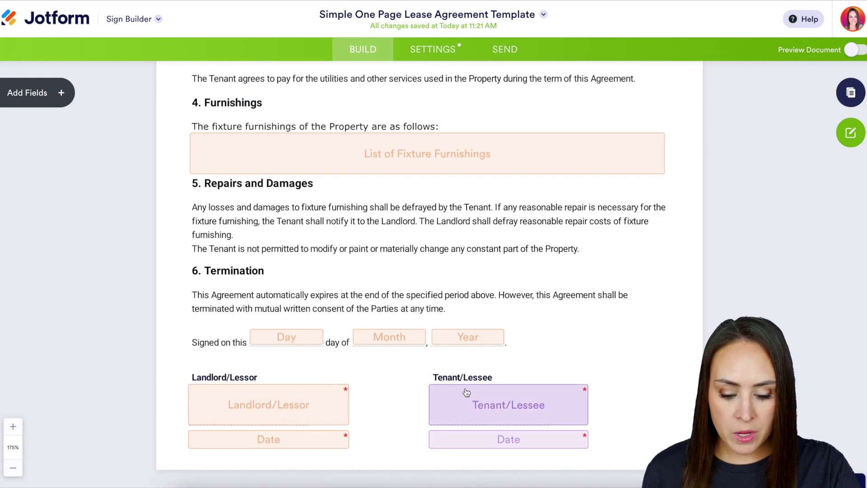
scroll(501, 199, "up", 8)
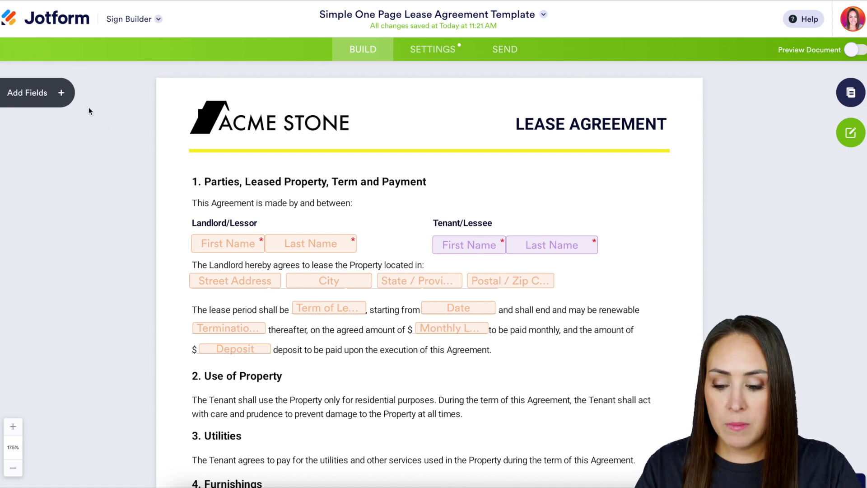
left_click(62, 93)
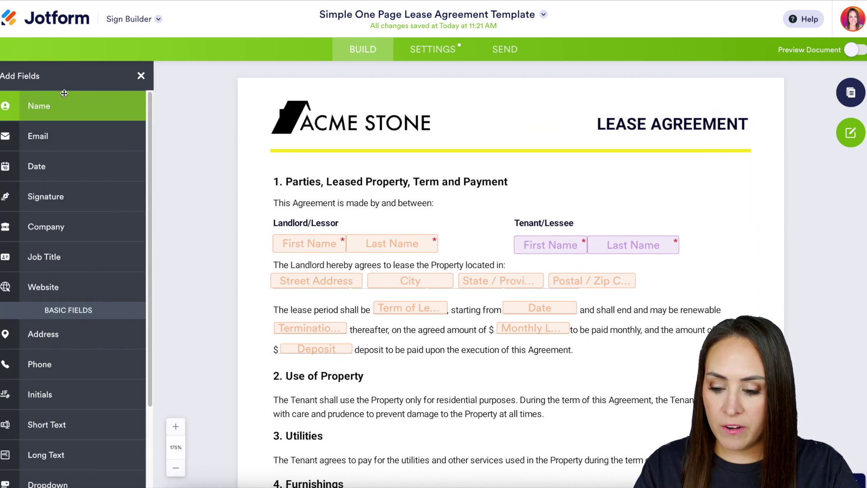
left_click_drag(61, 131, 600, 219)
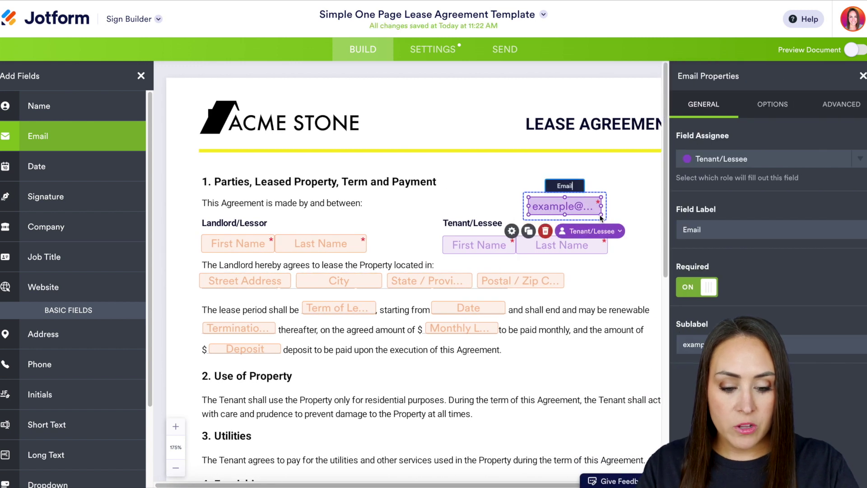
left_click(764, 159)
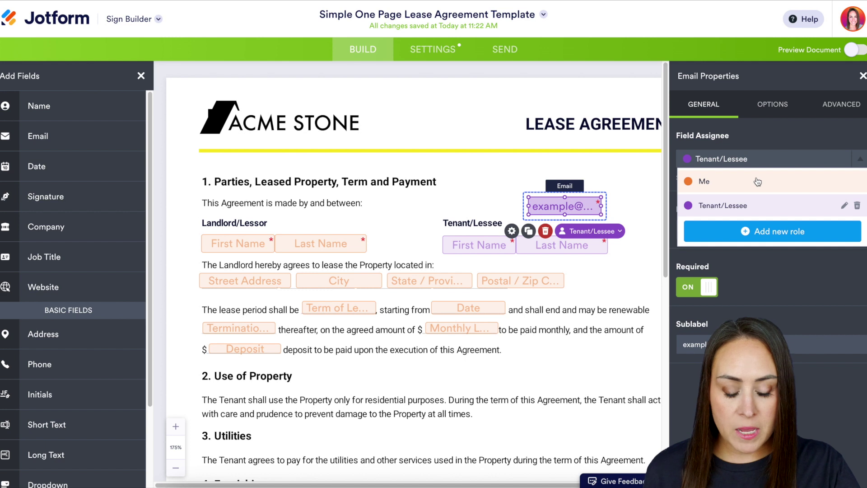
left_click(645, 165)
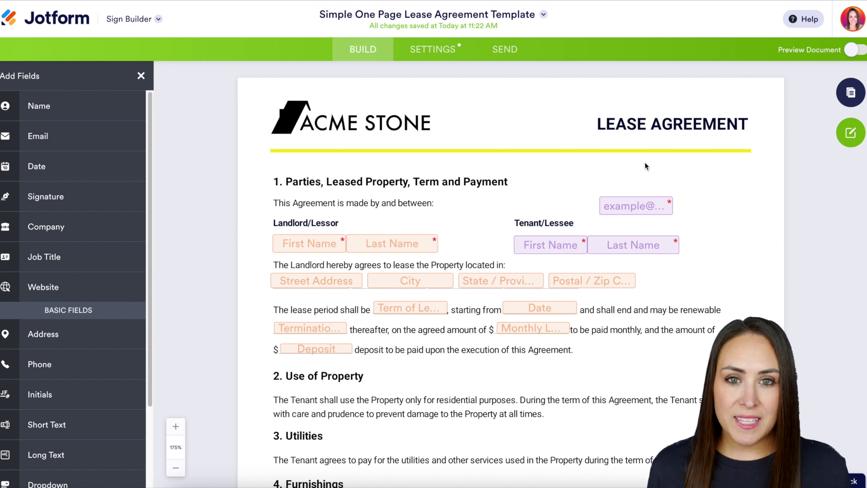
Step: Connect an Asana account through the document's Settings > Integrations
left_click(451, 51)
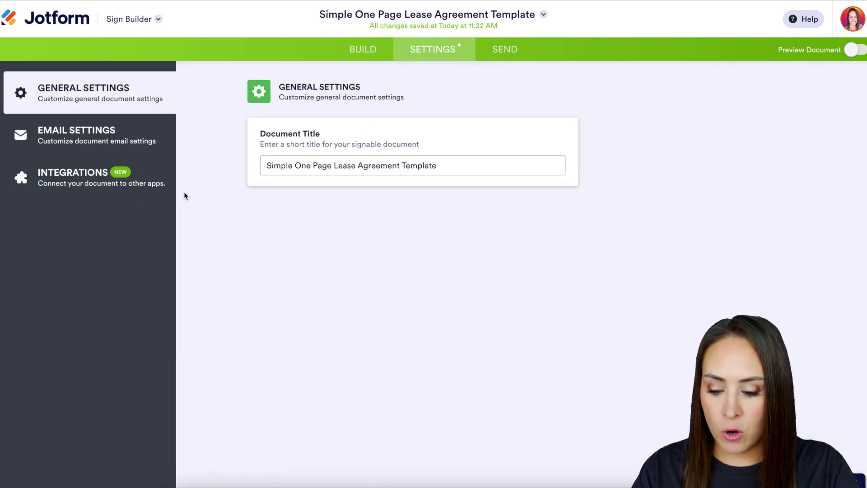
left_click(84, 182)
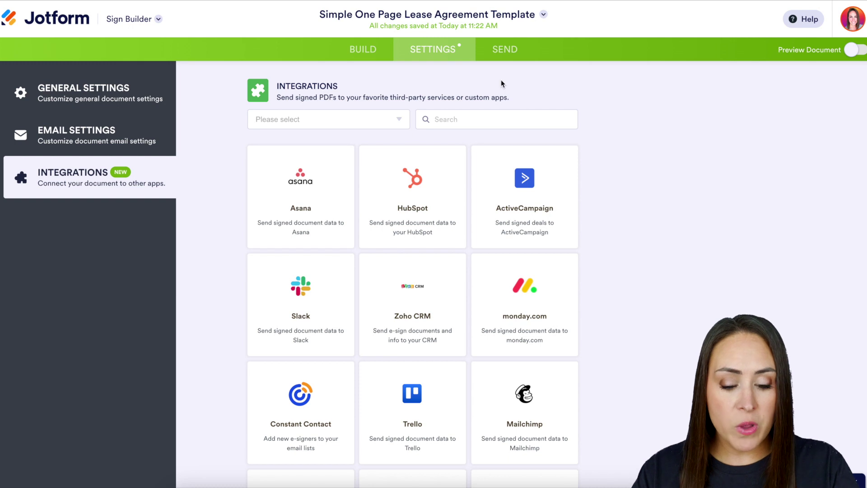
left_click(337, 192)
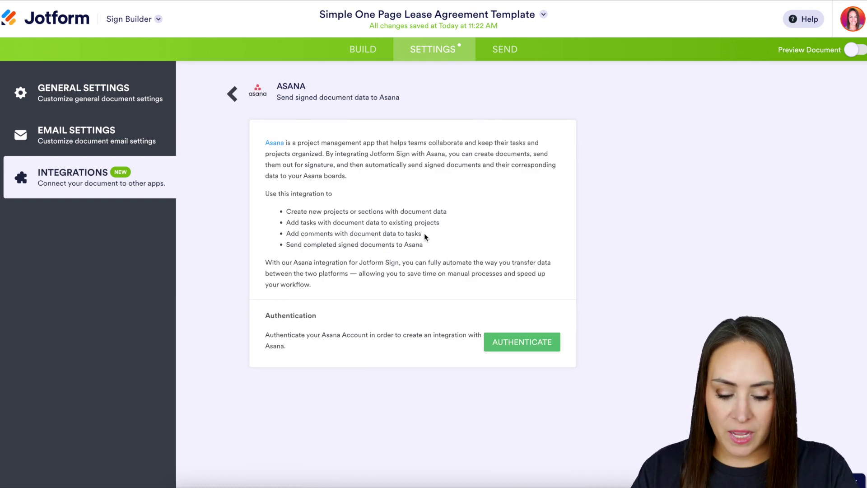
left_click(524, 342)
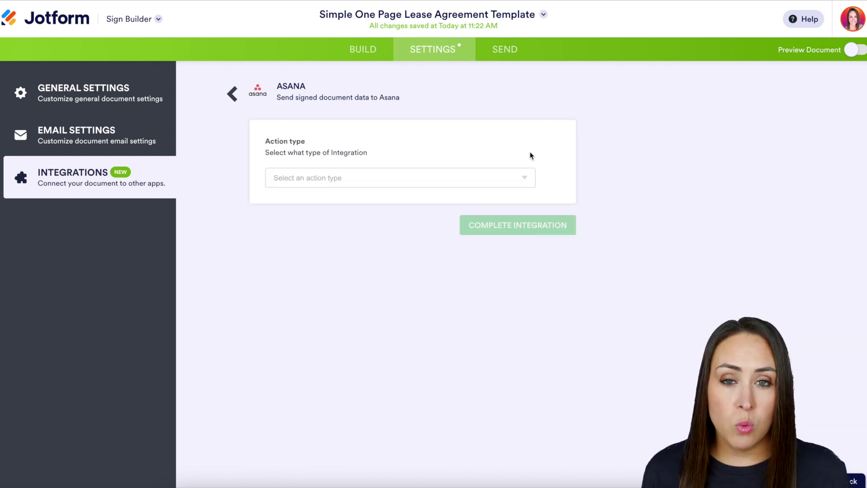
Step: Set the Asana action to create a project in workspace jotform.com, team Support Team
left_click(524, 175)
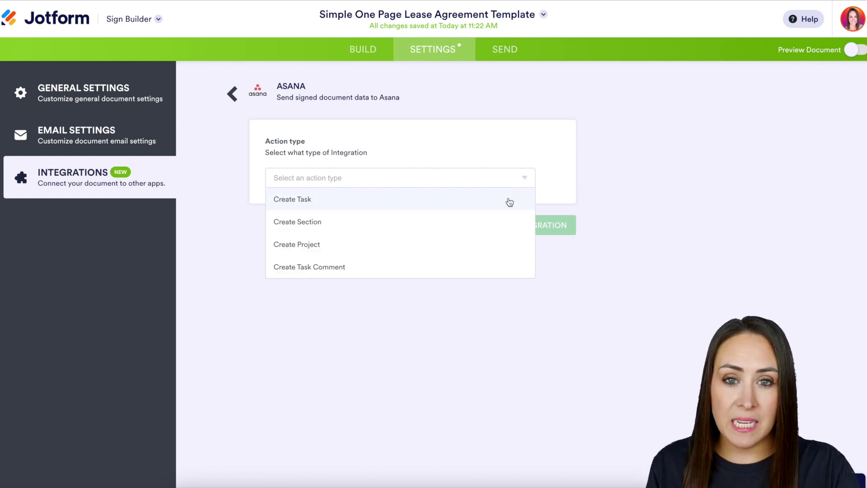
left_click(480, 248)
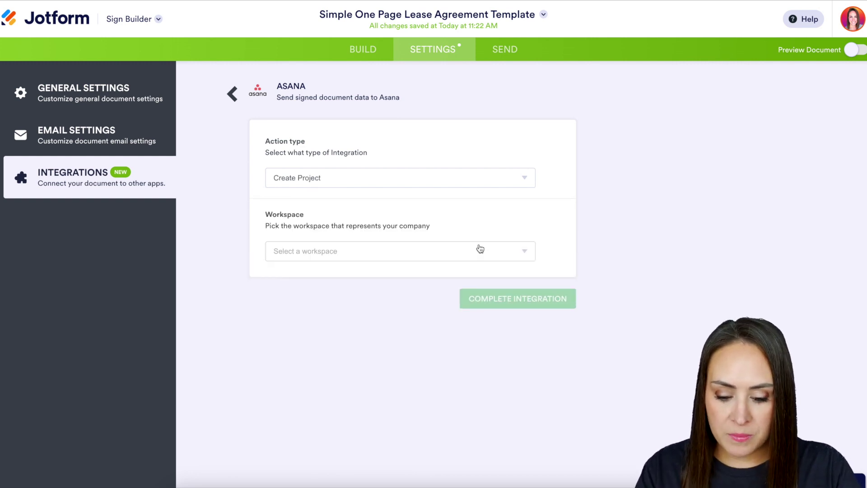
left_click(482, 249)
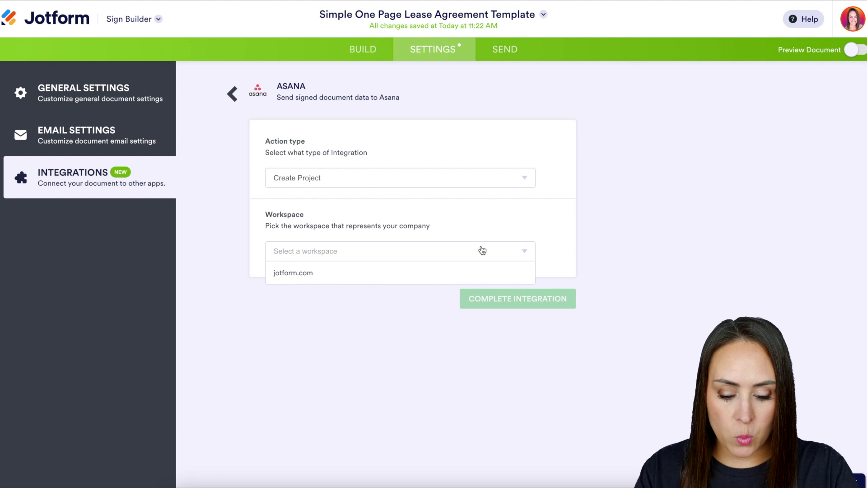
left_click(446, 275)
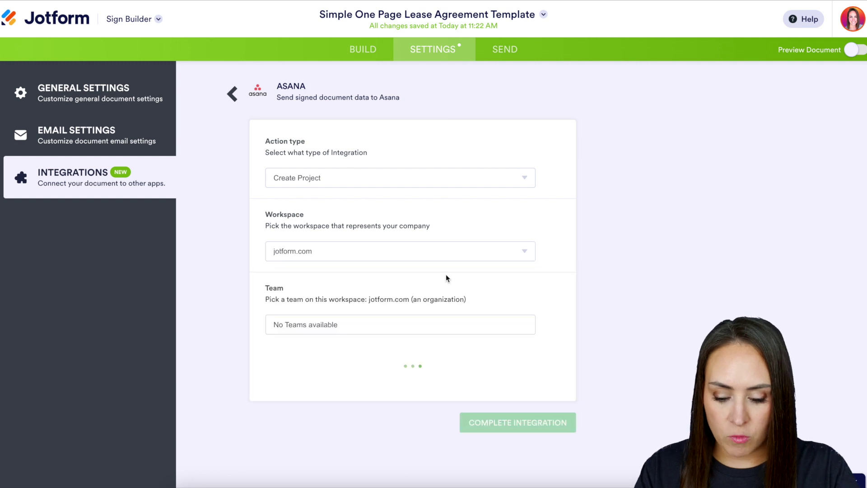
left_click(505, 332)
scroll(470, 370, "down", 10)
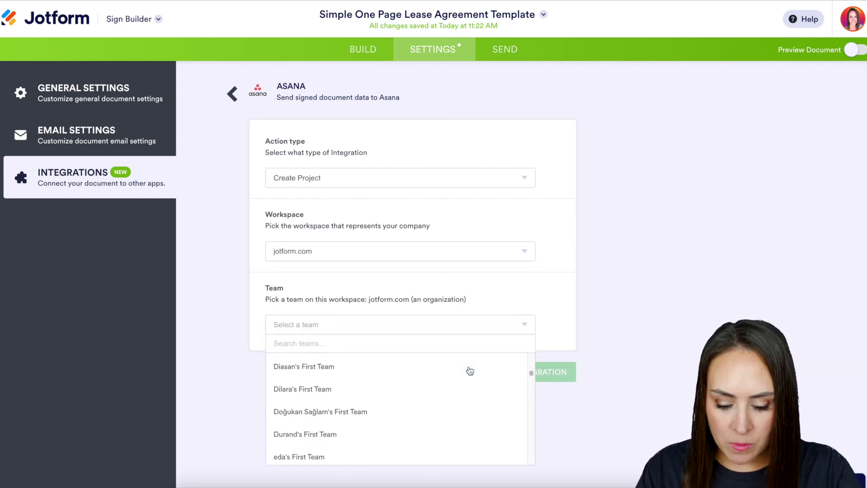
scroll(470, 370, "down", 10)
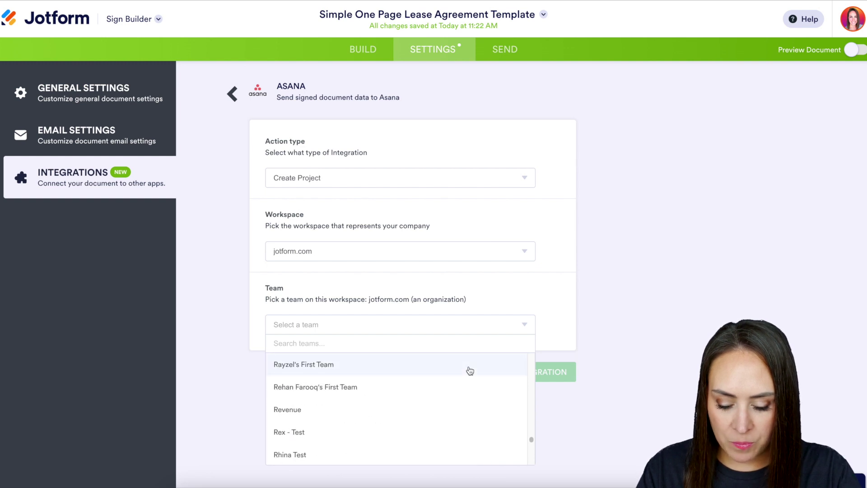
scroll(469, 370, "down", 5)
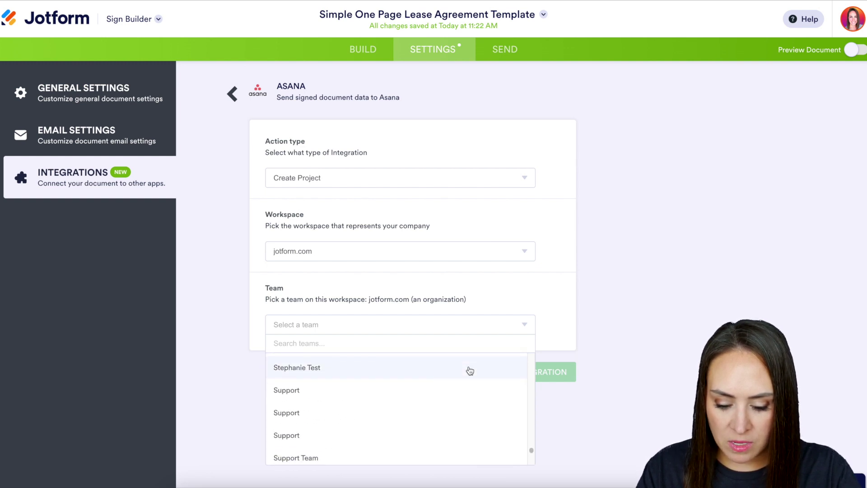
left_click(410, 425)
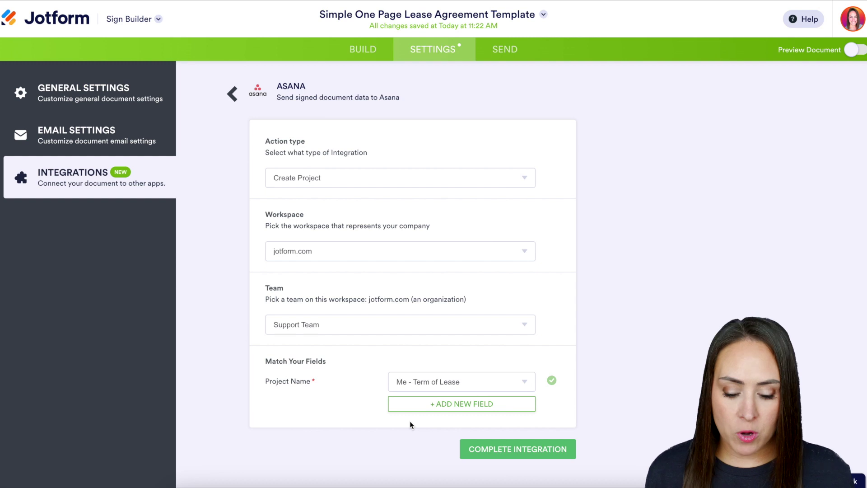
Step: Map the project name to 'Tenant/Lessee - Name' and complete the integration
left_click(470, 387)
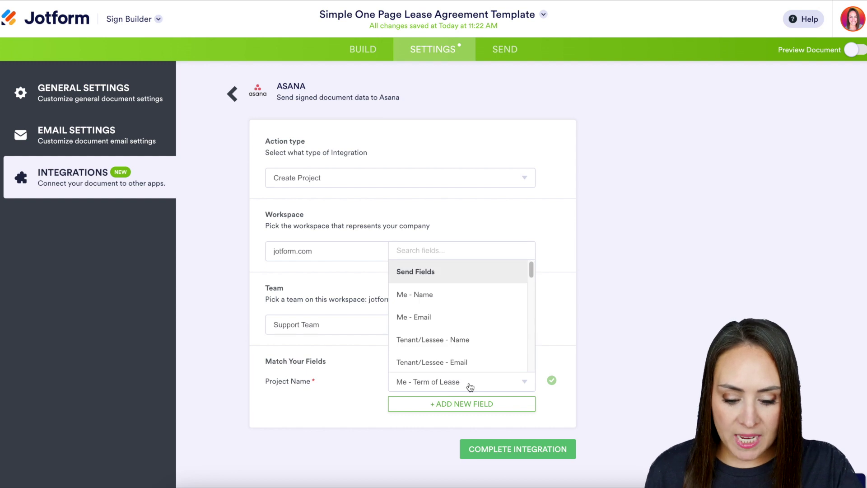
scroll(476, 332, "down", 1)
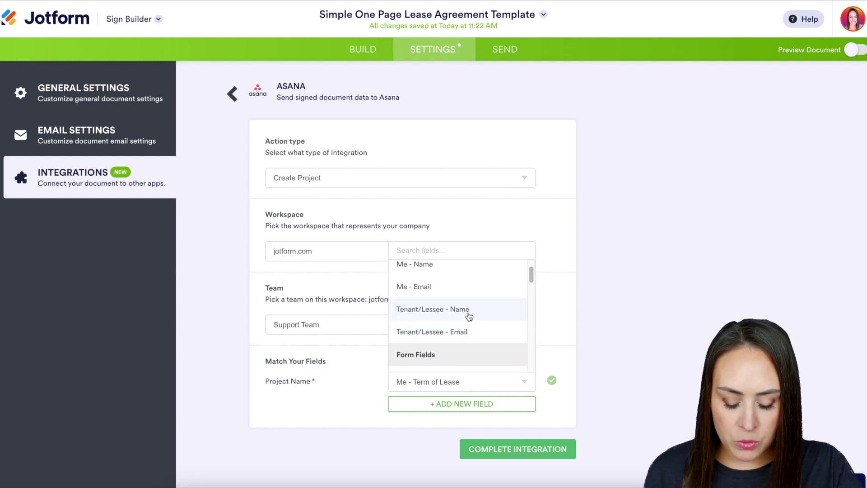
left_click(469, 316)
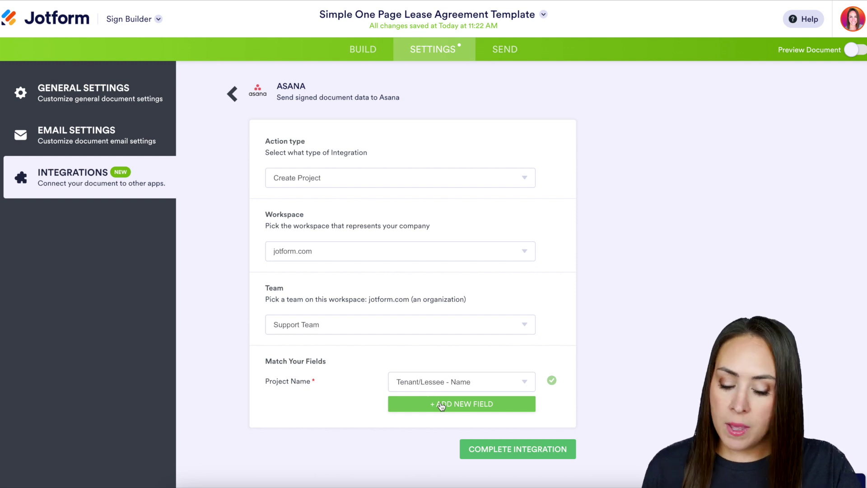
left_click(540, 449)
left_click(561, 301)
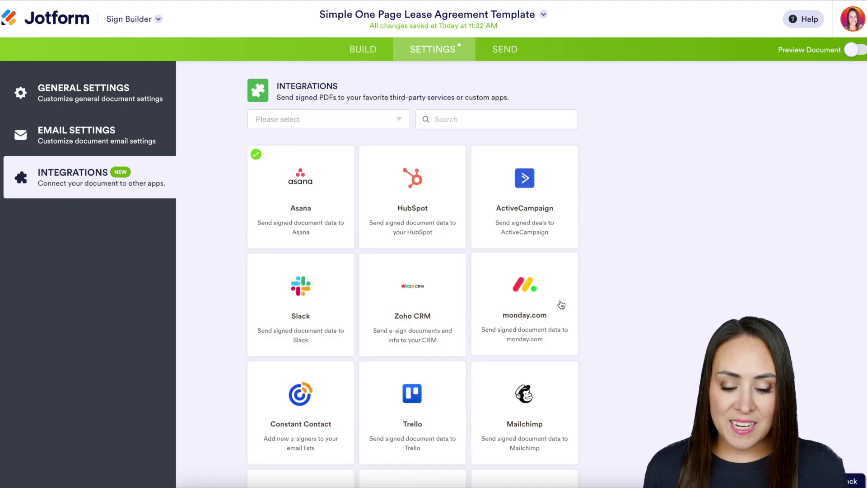
Step: Send the lease to both signers with the Signing order toggle turned on
left_click(506, 53)
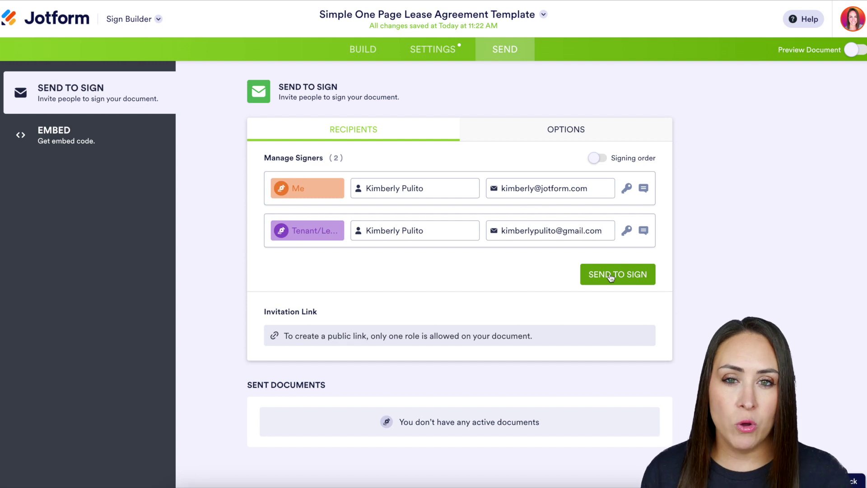
left_click(597, 159)
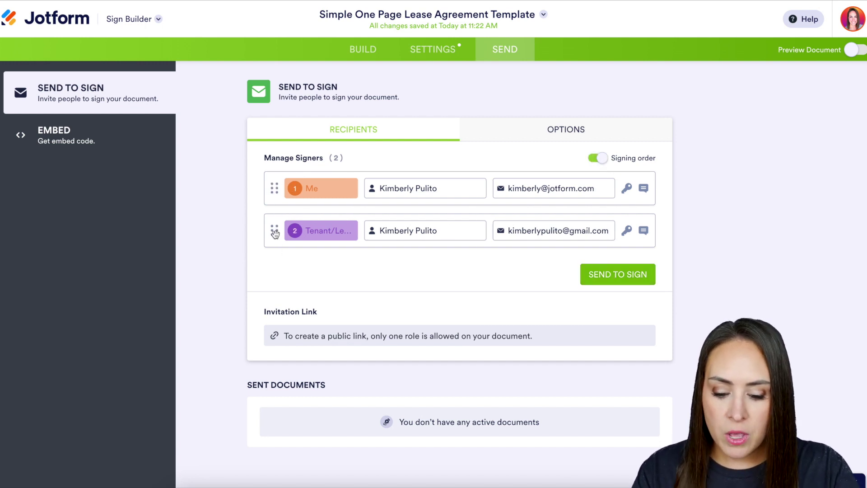
mouse_move(276, 233)
left_mouse_down()
mouse_move(274, 193)
mouse_move(273, 245)
left_mouse_up()
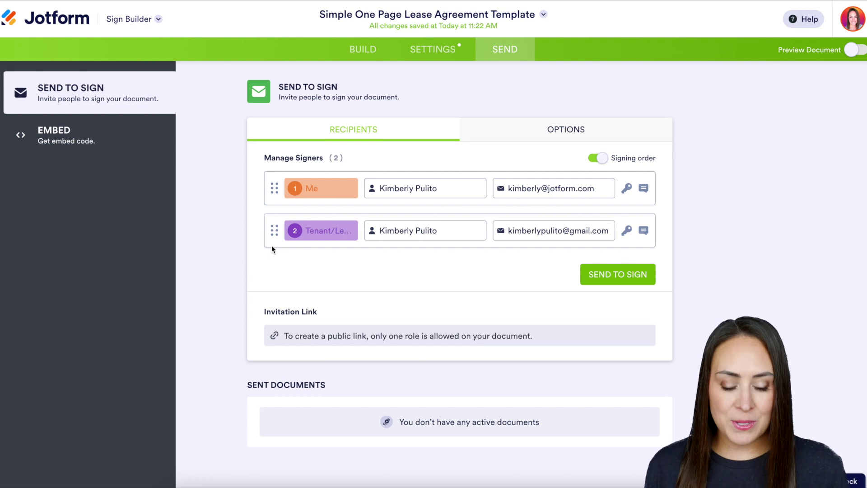
left_click(598, 274)
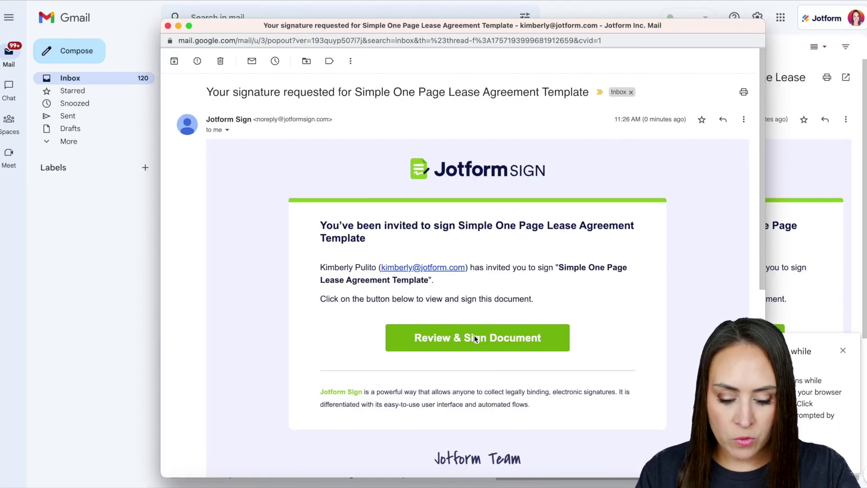
Step: Sign as landlord with a typed signature and date, then Sign & Complete and Accept and Send
left_click(475, 336)
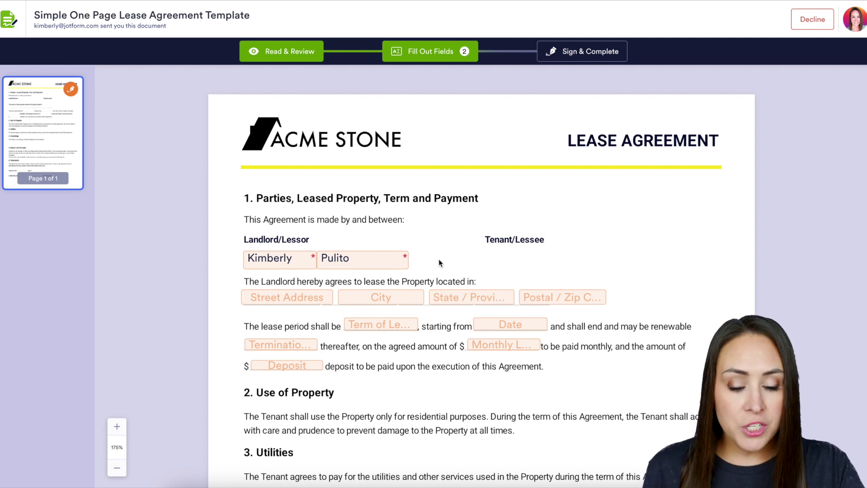
scroll(438, 262, "down", 9)
left_click(347, 396)
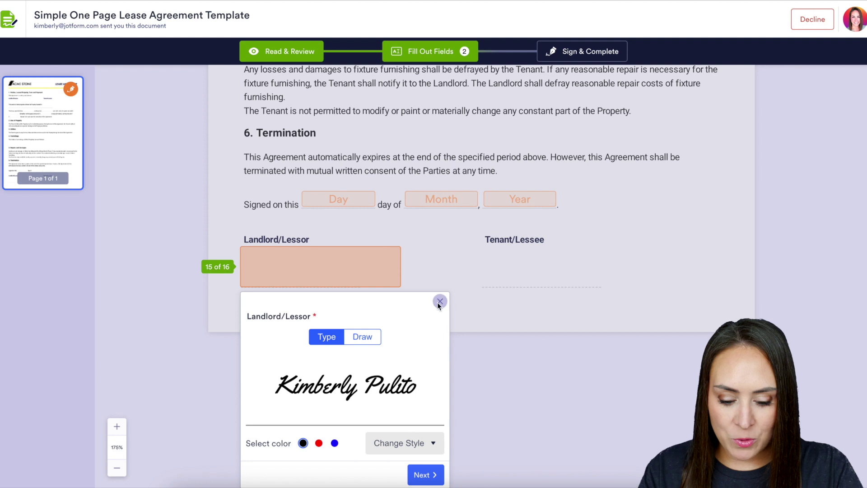
left_click(439, 301)
left_click(324, 432)
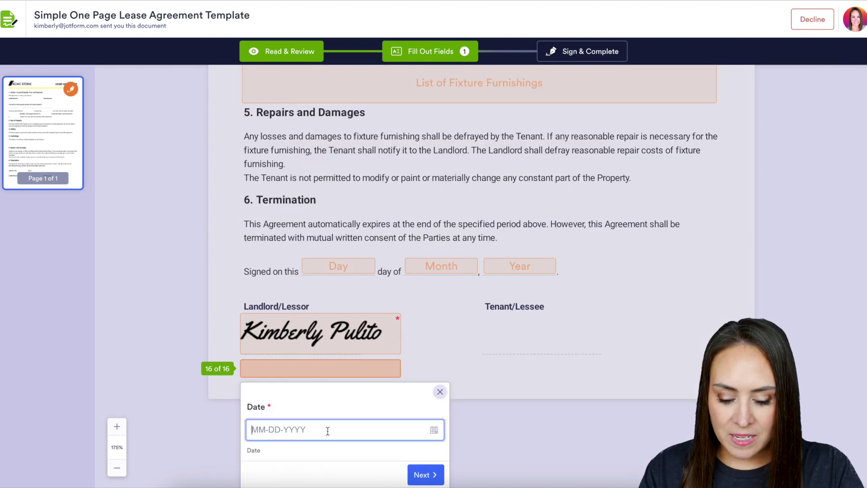
left_click(377, 397)
left_click(420, 475)
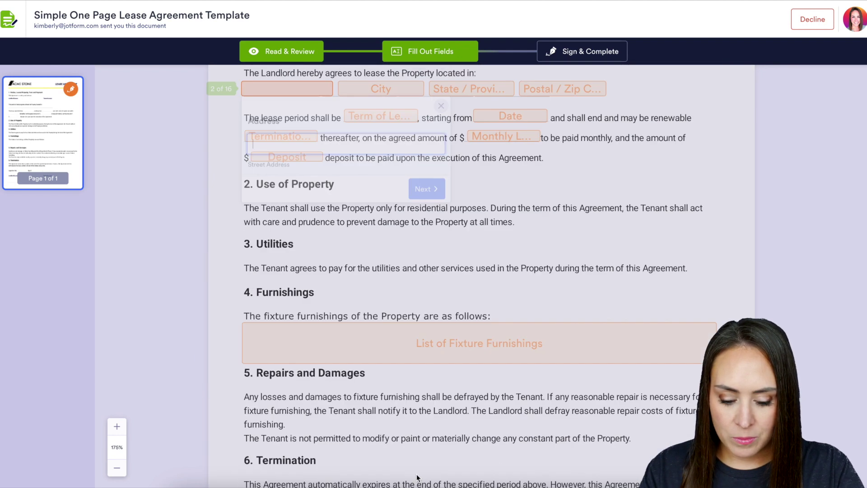
left_click(603, 53)
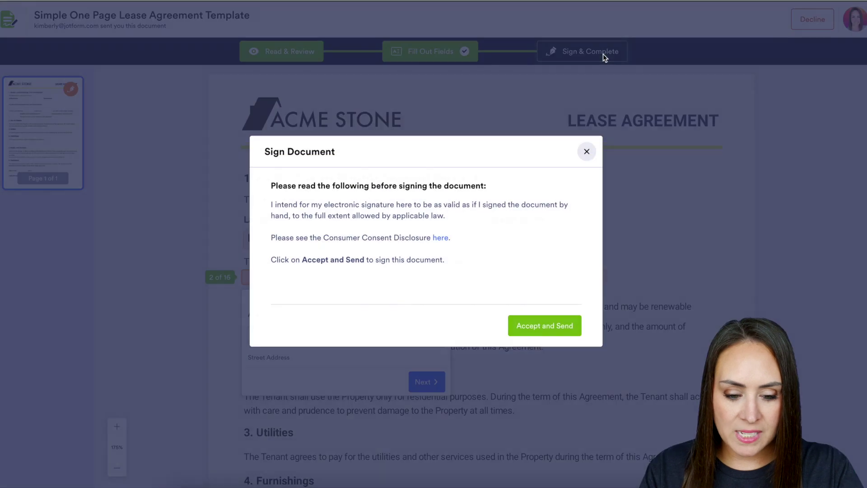
left_click(529, 329)
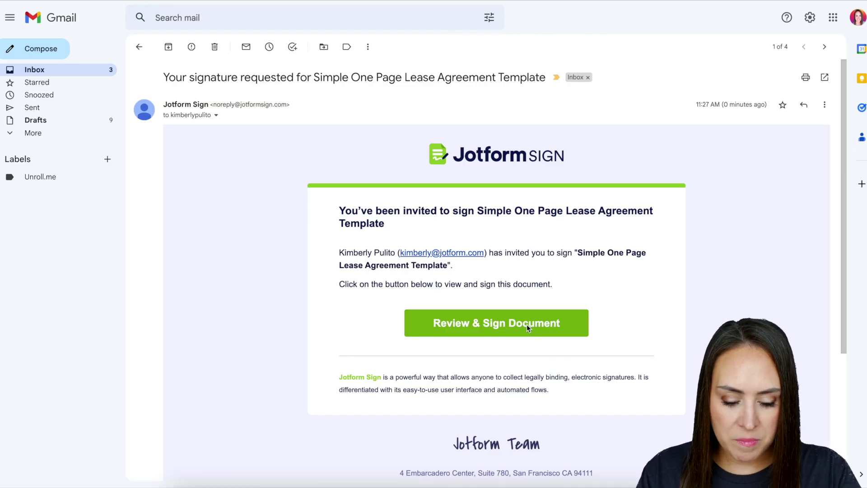
Step: Sign as tenant with a typed signature and date 02-07-2023, then accept and send
left_click(527, 324)
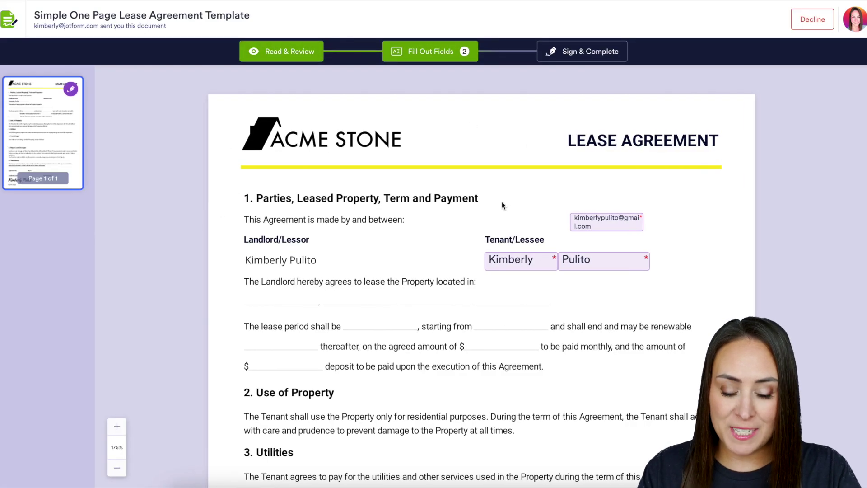
scroll(500, 319, "down", 10)
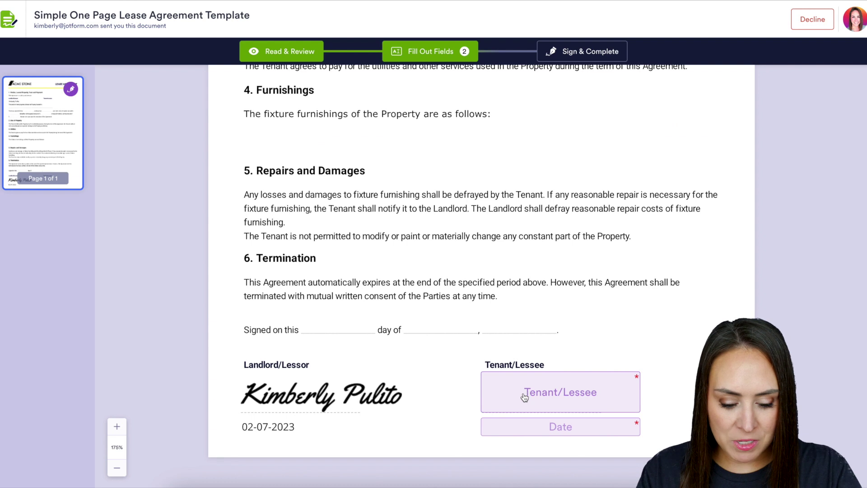
left_click(524, 397)
left_click(681, 300)
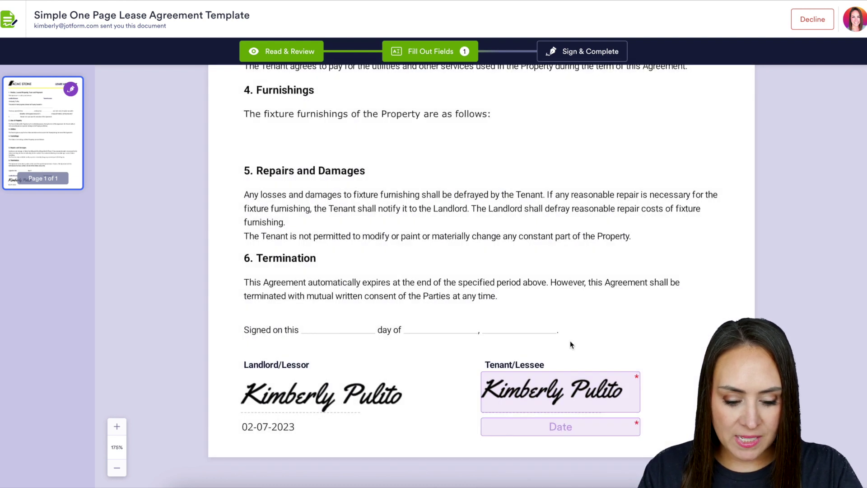
left_click(558, 431)
left_click(675, 434)
left_click(558, 413)
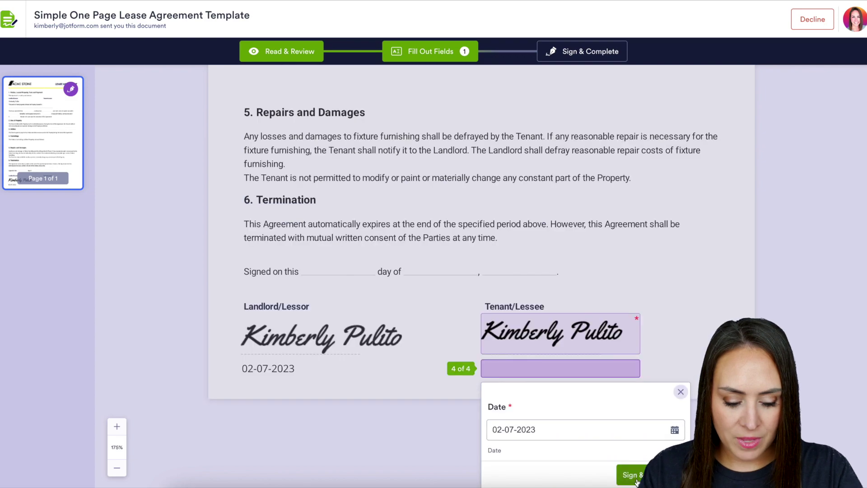
left_click(636, 478)
left_click(541, 325)
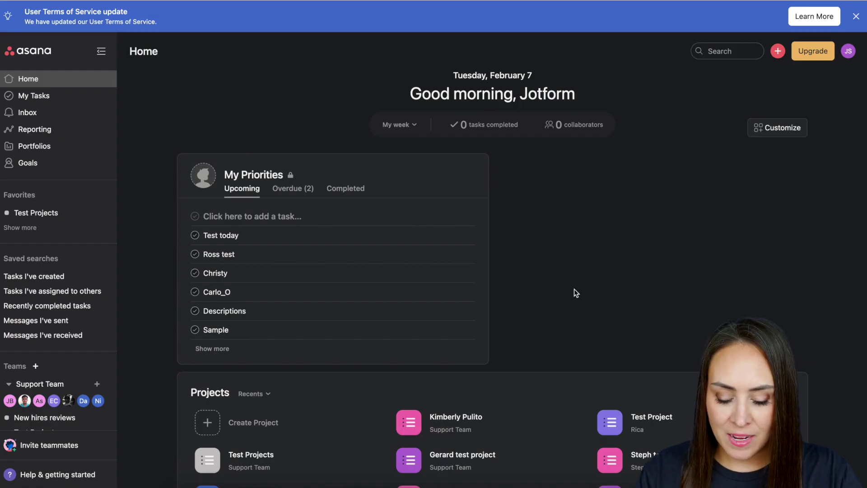
Step: Scroll Asana Home to the Projects section showing the new tenant-named Support Team project
scroll(574, 292, "down", 3)
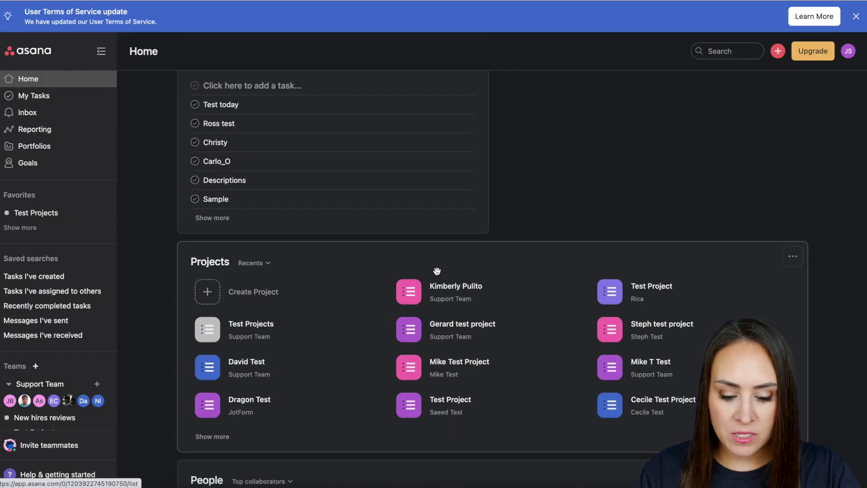